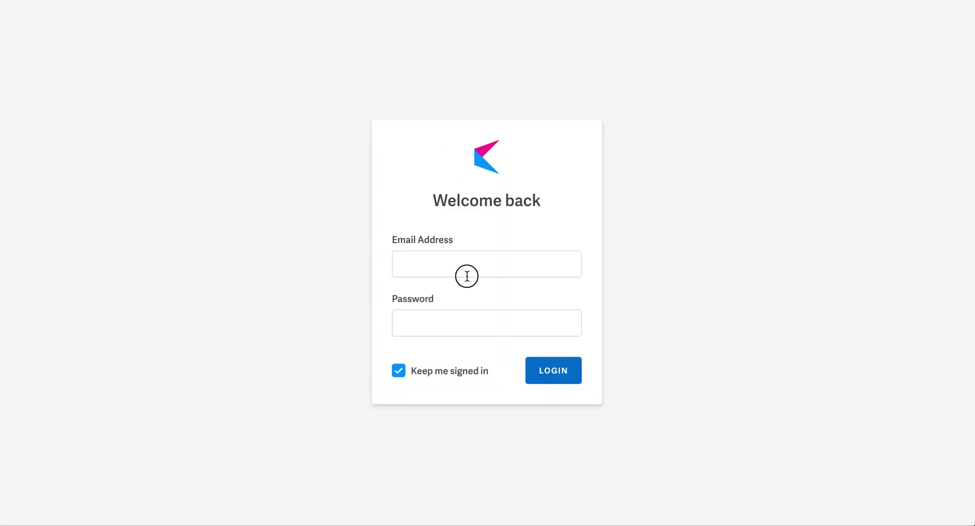
# Sign in on the Georgetown University Press page with the instructor's email address and account password.
pyautogui.click(466, 275)
pyautogui.click(487, 323)
pyautogui.write('•••••••••')
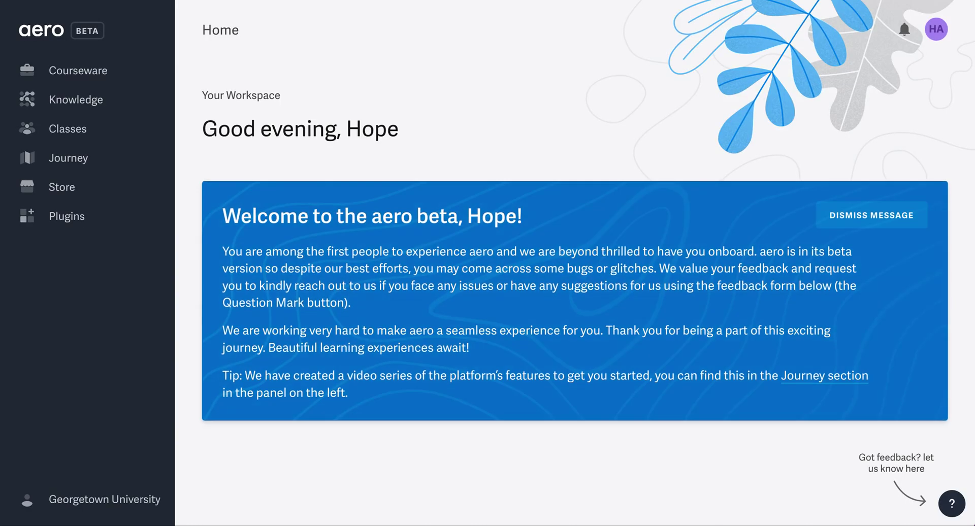
# Go to Classes to reach the Al-Kitaab Part One - Demo class's Learnspace.
pyautogui.click(106, 132)
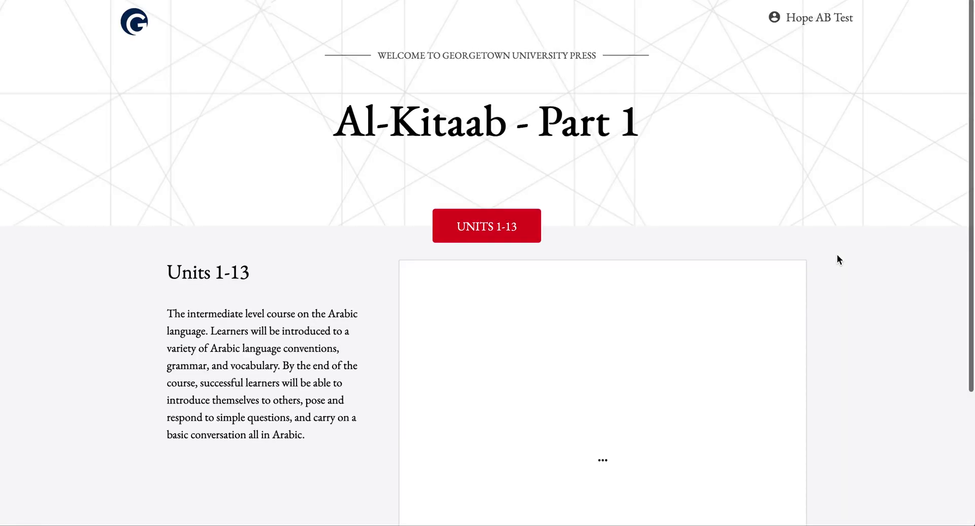
# Scroll through the lesson list and Lesson 2's تمرين ١ vocabulary fill-in-the-blank sentences.
pyautogui.scroll(-3, 836, 259)
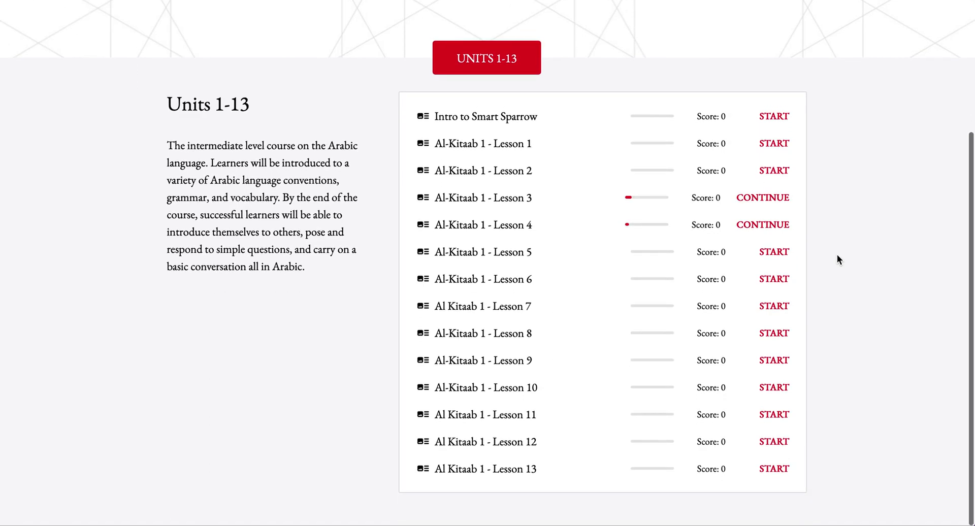
pyautogui.scroll(3, 837, 255)
pyautogui.scroll(-1, 837, 254)
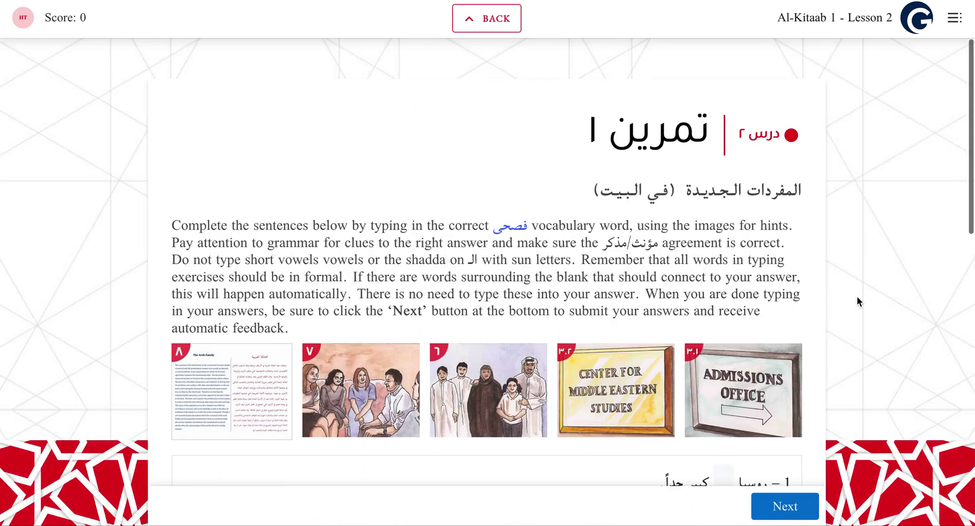
pyautogui.scroll(-2, 857, 296)
pyautogui.scroll(-9, 857, 299)
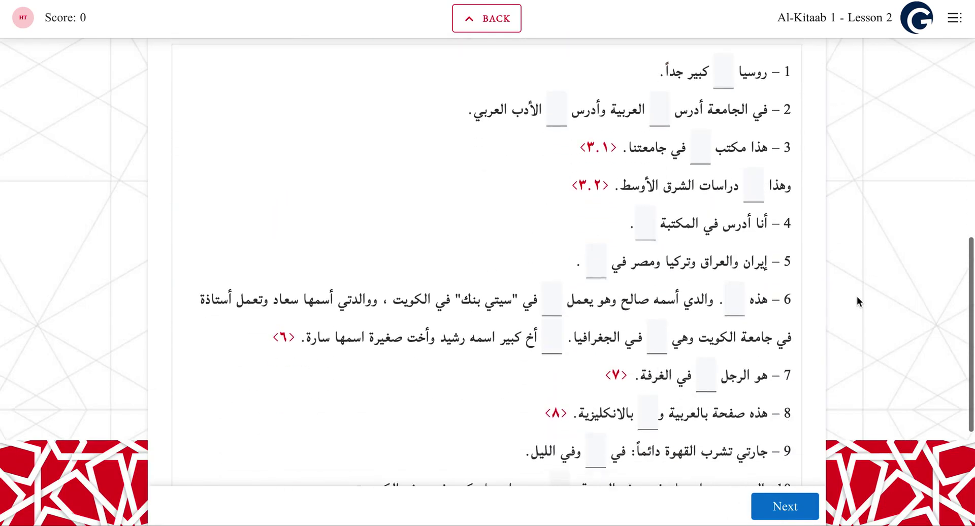
pyautogui.scroll(10, 857, 297)
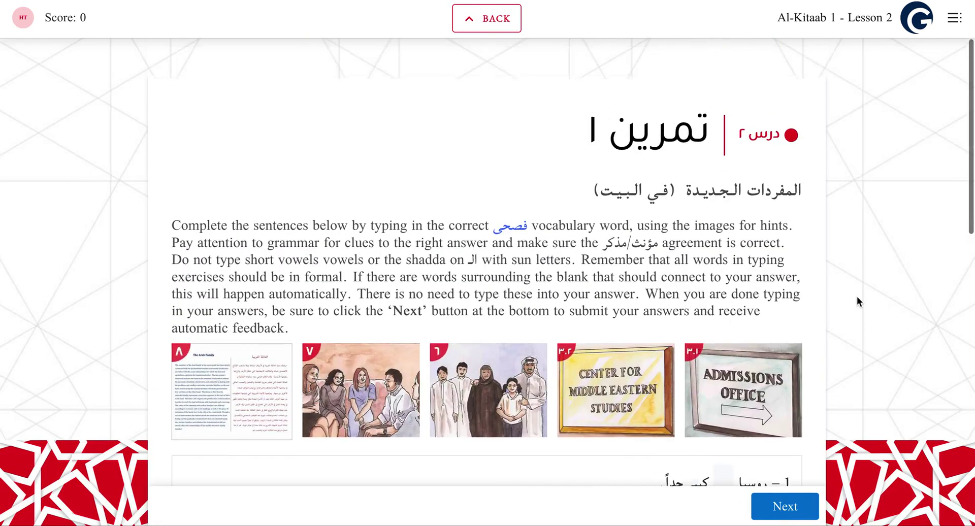
# Go back to the lesson list, open Lesson 5's تمرين ١٢ numbers exercise, and look it over.
pyautogui.click(486, 18)
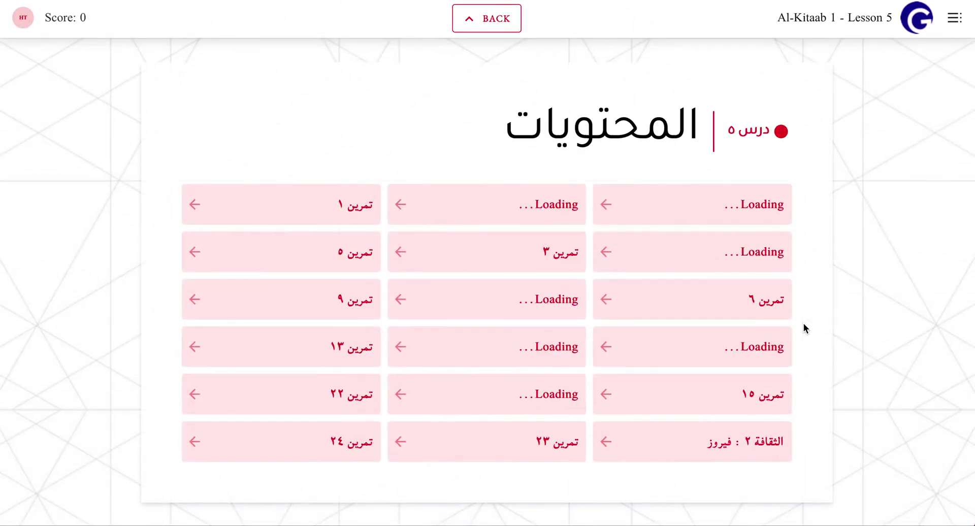
pyautogui.click(559, 348)
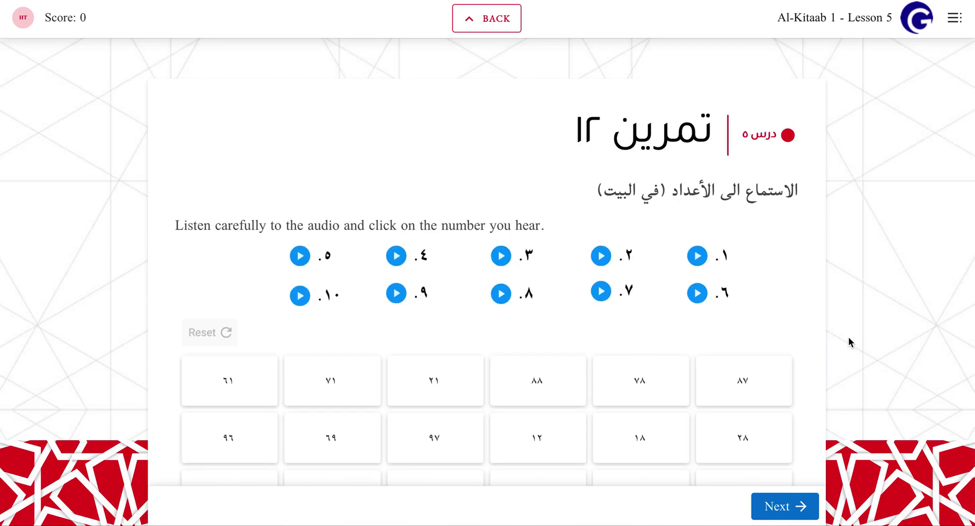
pyautogui.scroll(-4, 849, 343)
pyautogui.scroll(4, 850, 343)
# Check the Dialogues reference videos in the side panel, then return to the Courseware page.
pyautogui.click(954, 20)
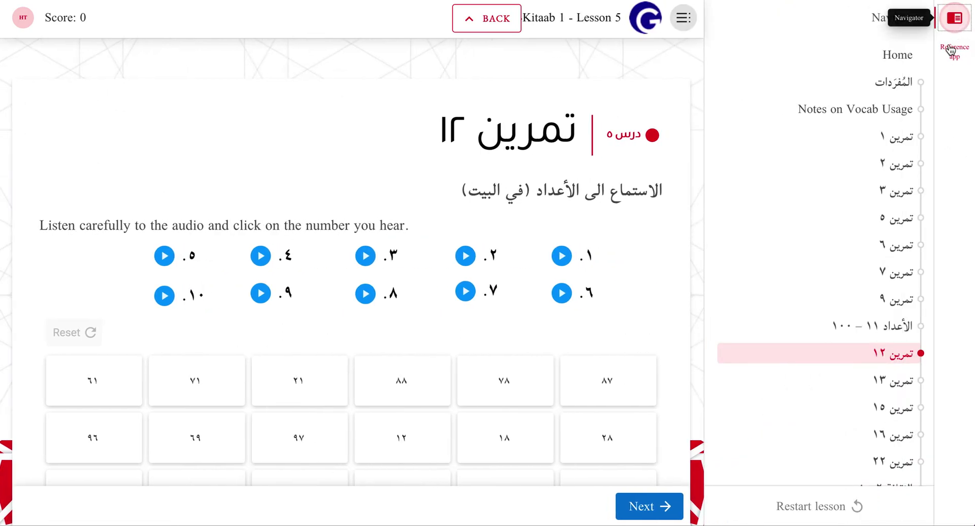
pyautogui.click(953, 53)
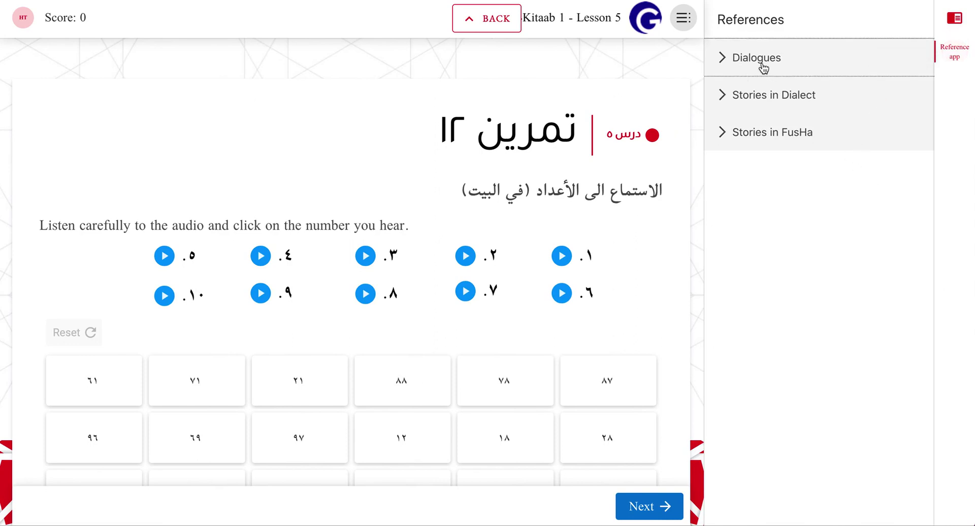
pyautogui.click(763, 68)
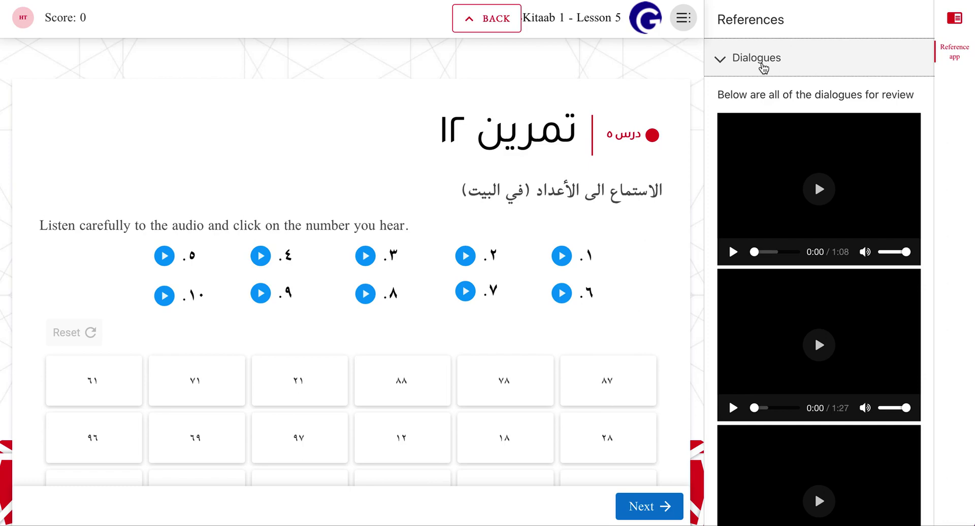
pyautogui.click(763, 67)
pyautogui.click(476, 18)
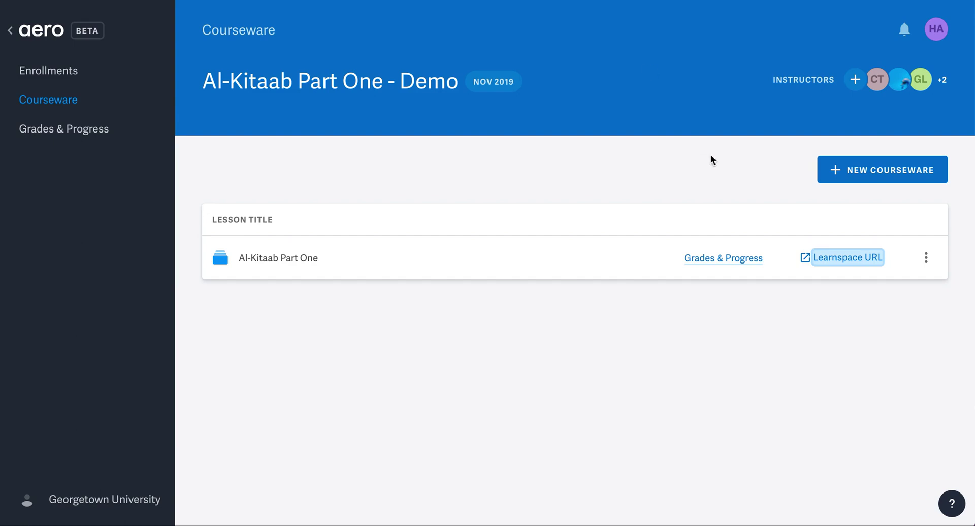
# Open Grades & Progress for Al-Kitaab Part One - Demo and show students' grade totals.
pyautogui.click(715, 258)
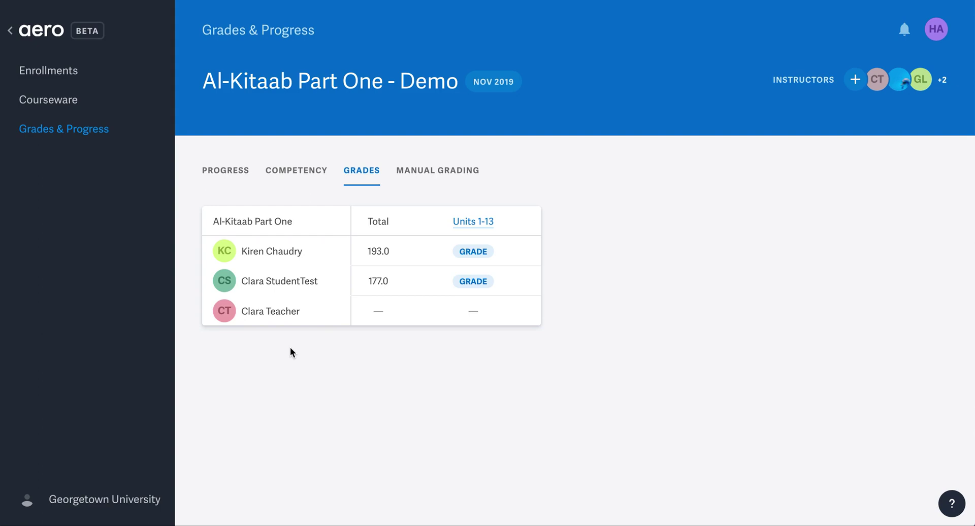
pyautogui.click(233, 172)
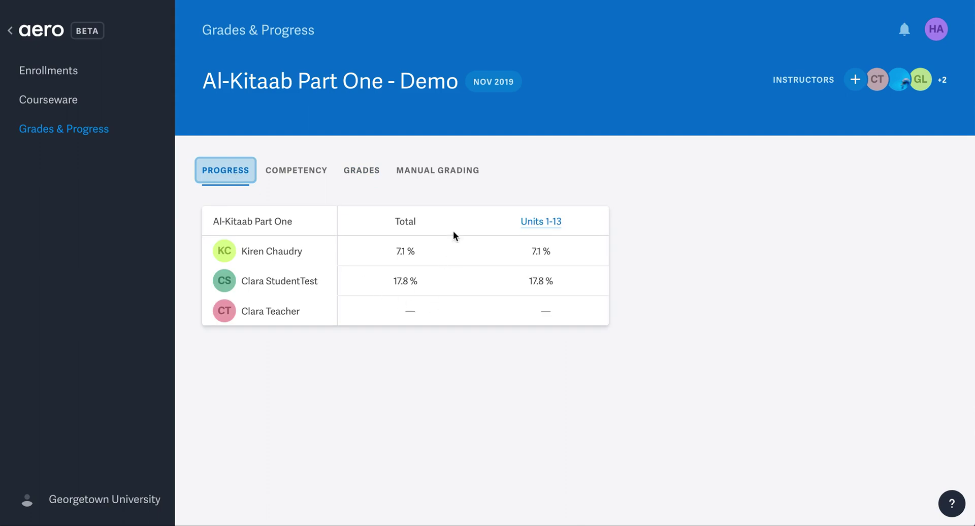
pyautogui.click(367, 173)
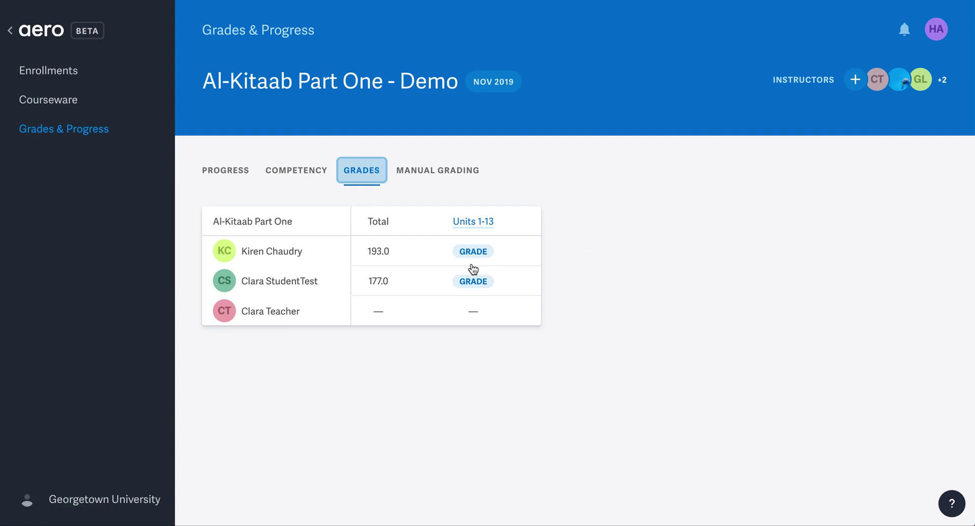
# Open the Units 1-13 per-lesson grades and scroll right to Lessons 2 through 5.
pyautogui.click(474, 223)
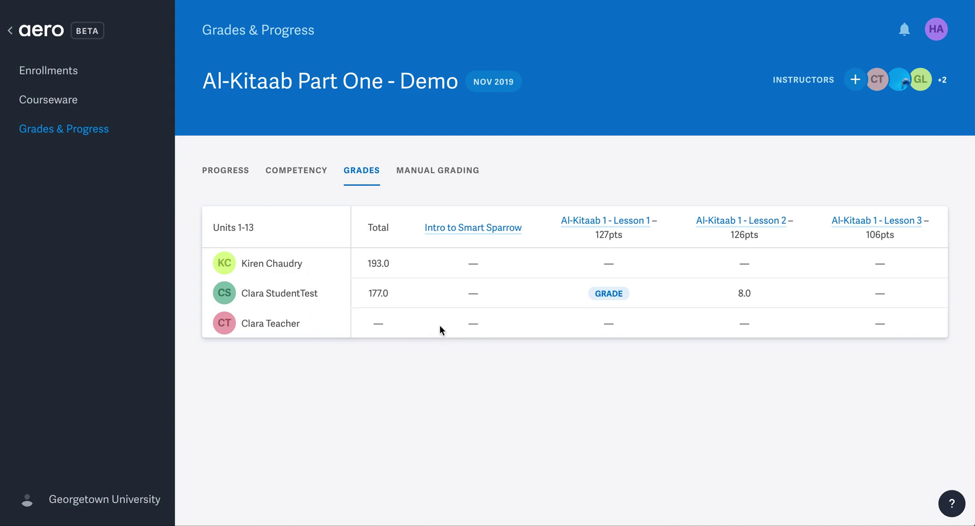
pyautogui.hscroll(-2, 480, 300)
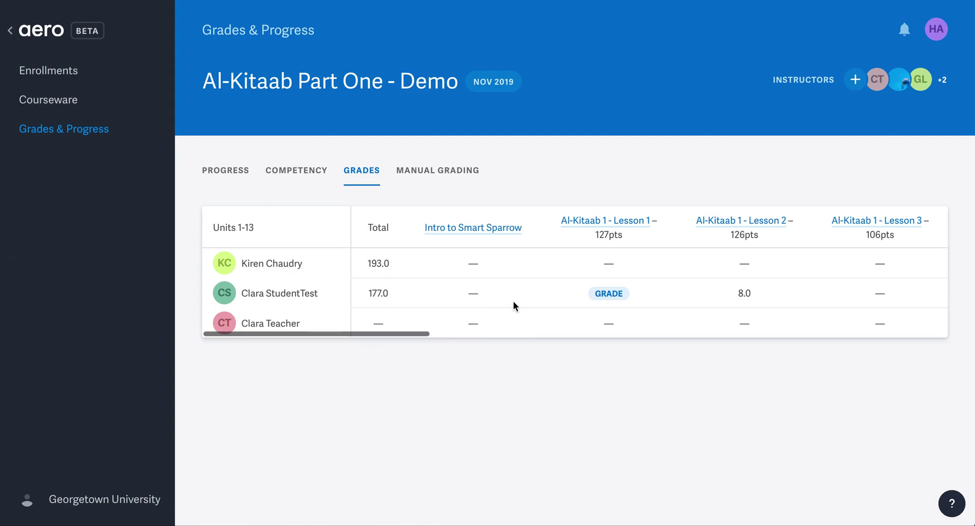
pyautogui.moveTo(411, 332); pyautogui.dragTo(544, 357)
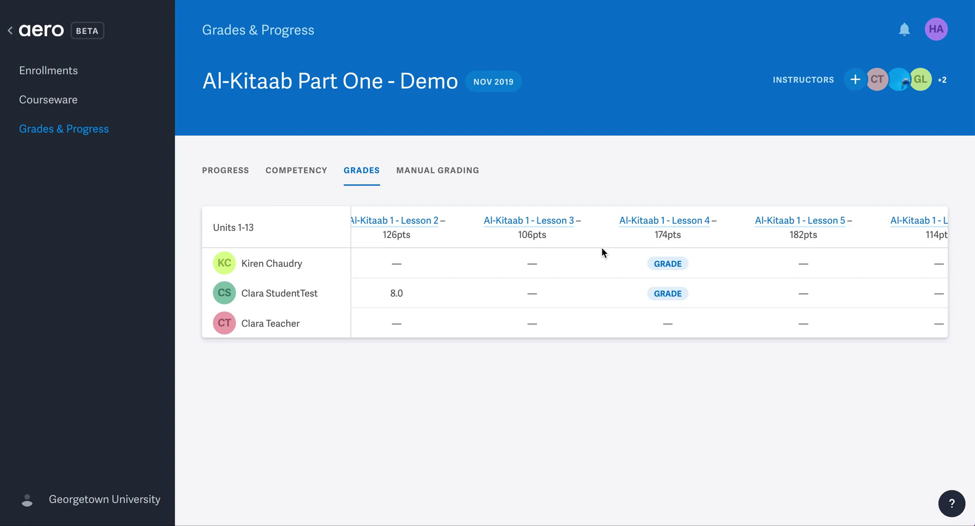
# Open the Al-Kitaab 1 - Lesson 4 exercise grades and scroll right to تمرين ٣ and ٧.
pyautogui.click(659, 226)
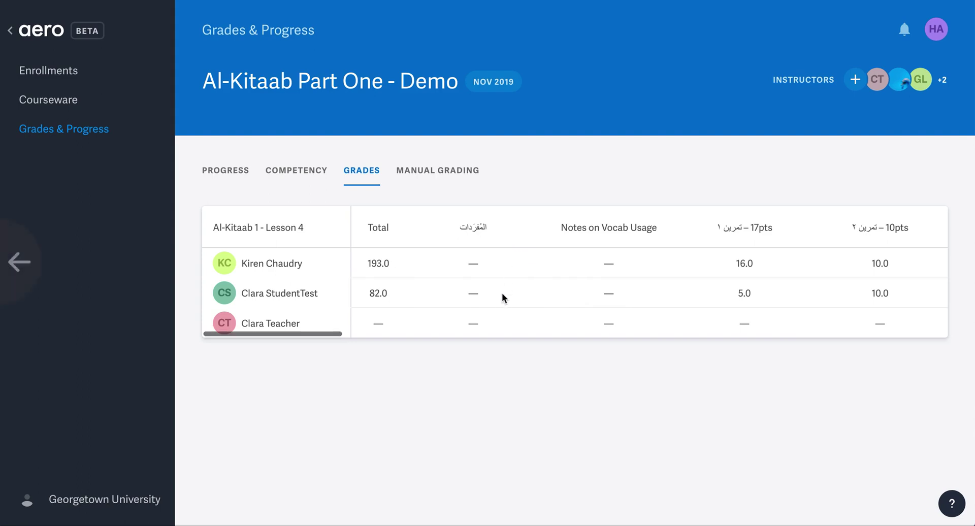
pyautogui.moveTo(336, 333); pyautogui.dragTo(433, 329)
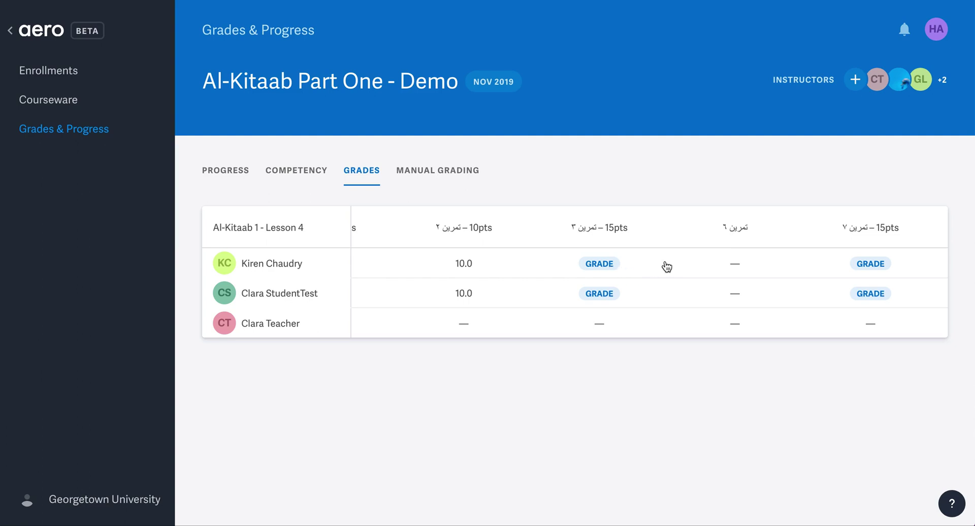
# Open the first student's ungraded تمرين ٣ Text Input 7 answer for grading.
pyautogui.click(595, 265)
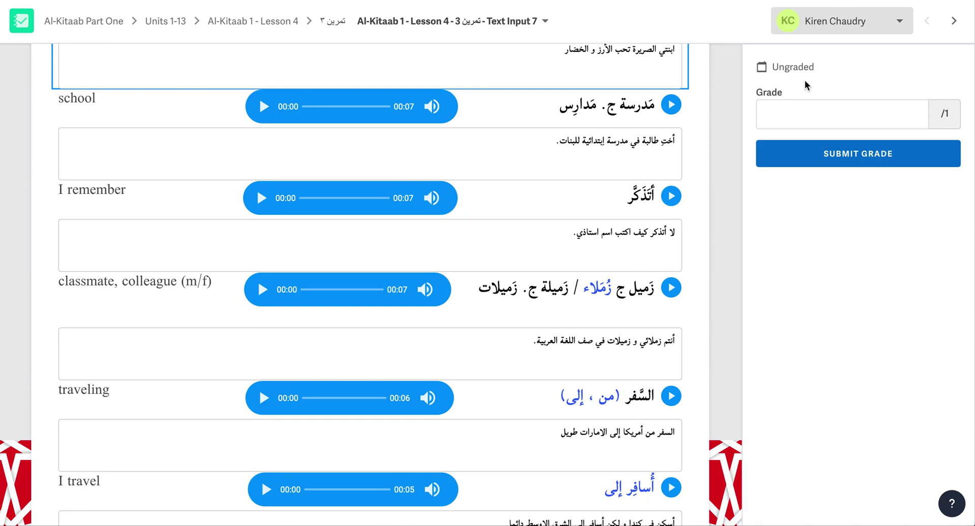
# Enter a grade of 1 for the Text Input 7 answer and submit it.
pyautogui.scroll(2, 702, 146)
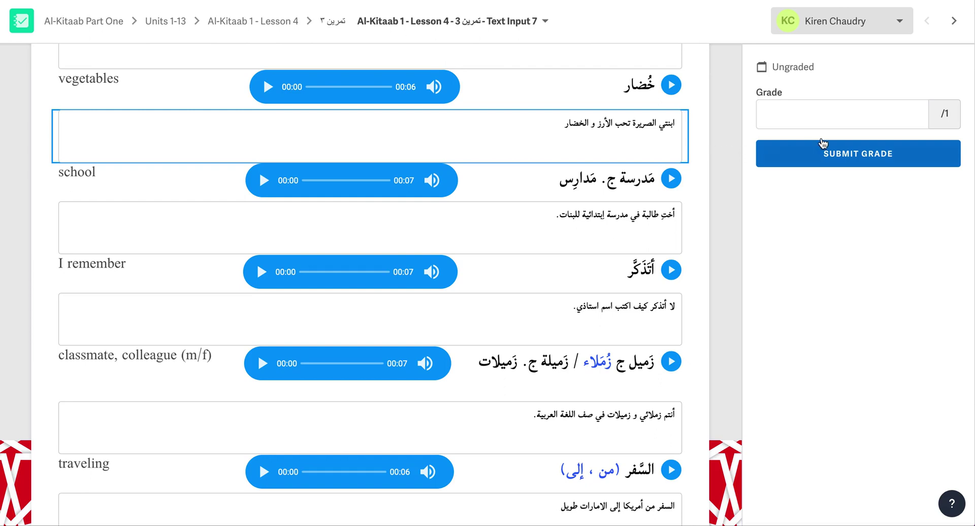
pyautogui.click(872, 111)
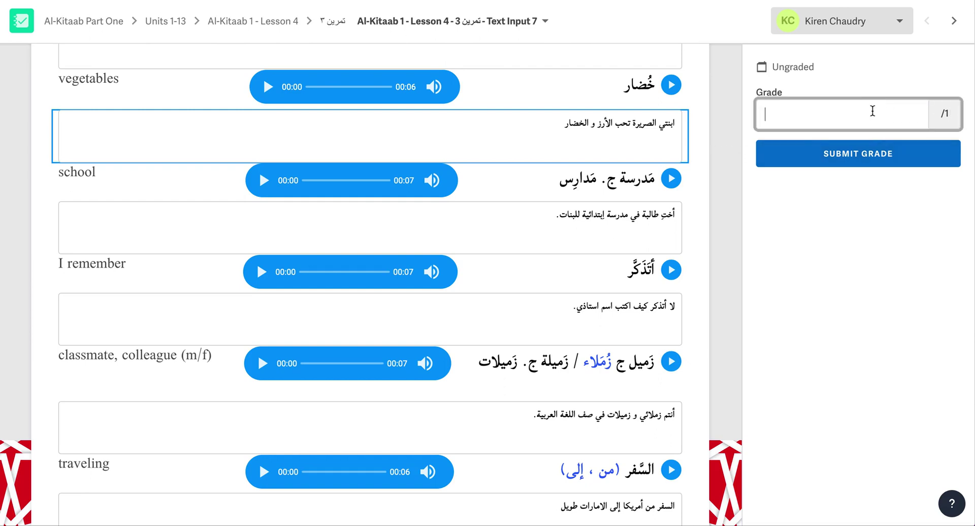
pyautogui.write('1')
pyautogui.click(869, 168)
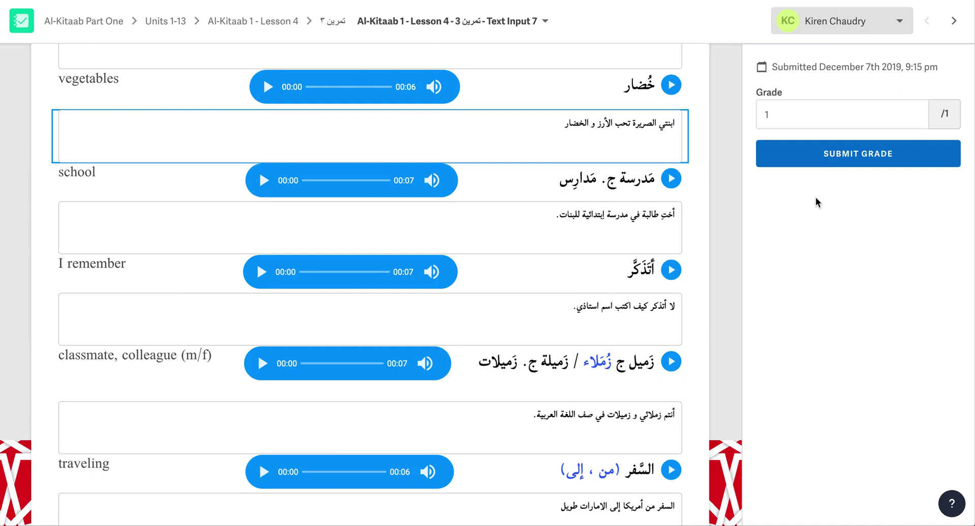
# Review the student list and the text-input grading-status list, closing both without switching.
pyautogui.click(850, 31)
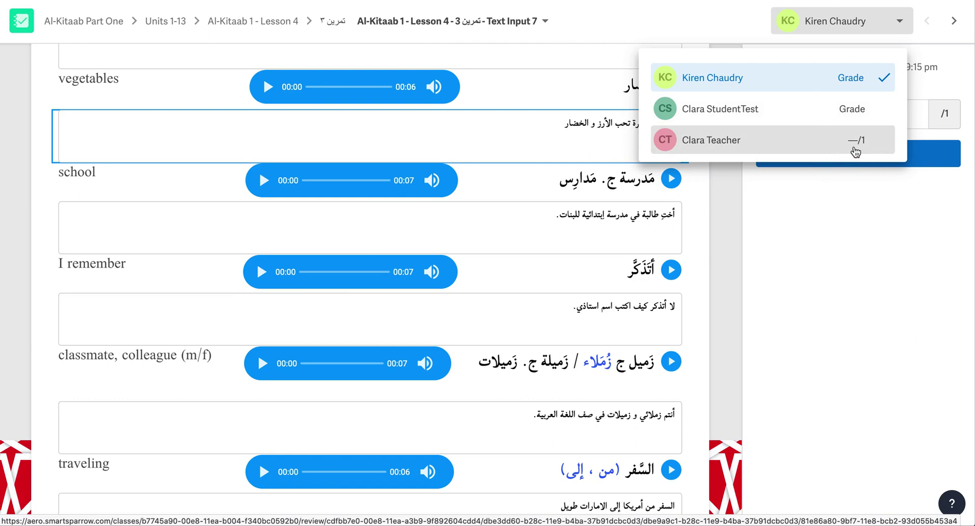
pyautogui.click(687, 15)
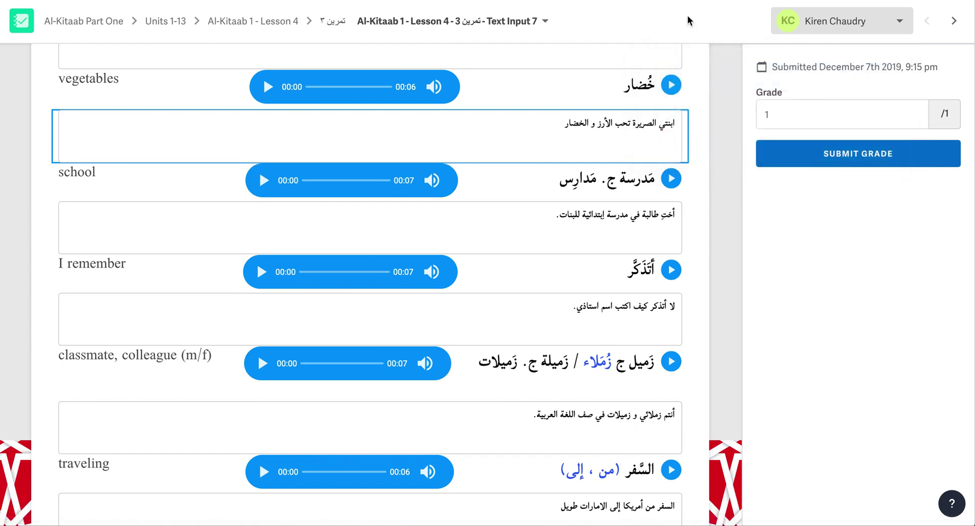
pyautogui.click(545, 22)
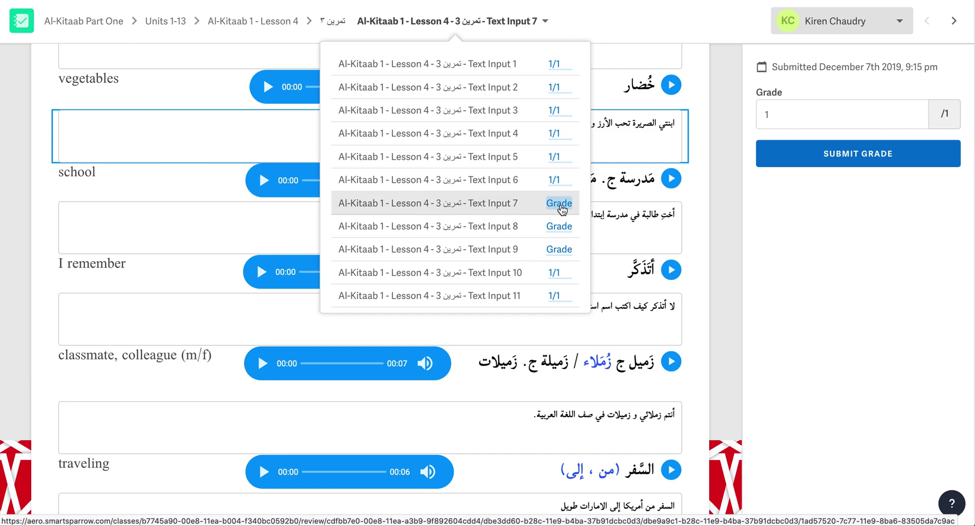
pyautogui.click(832, 284)
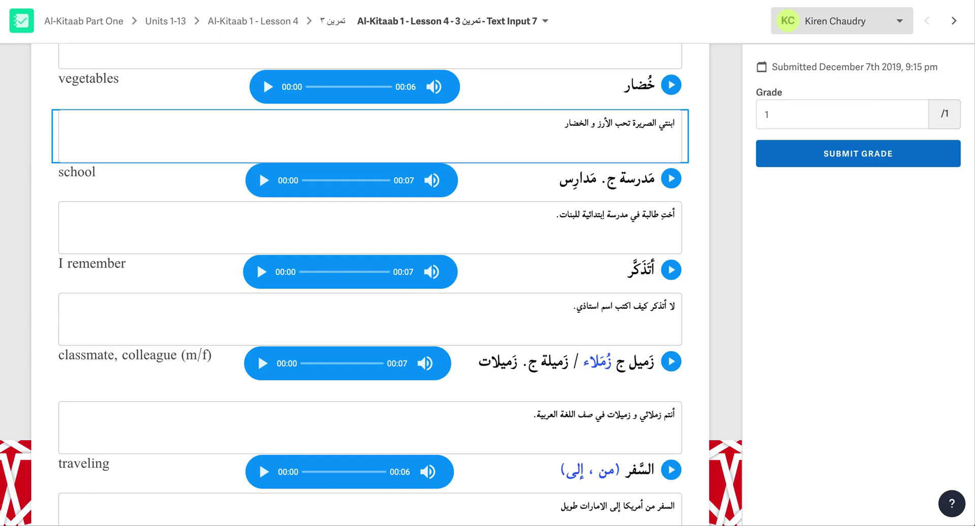
pyautogui.click(21, 22)
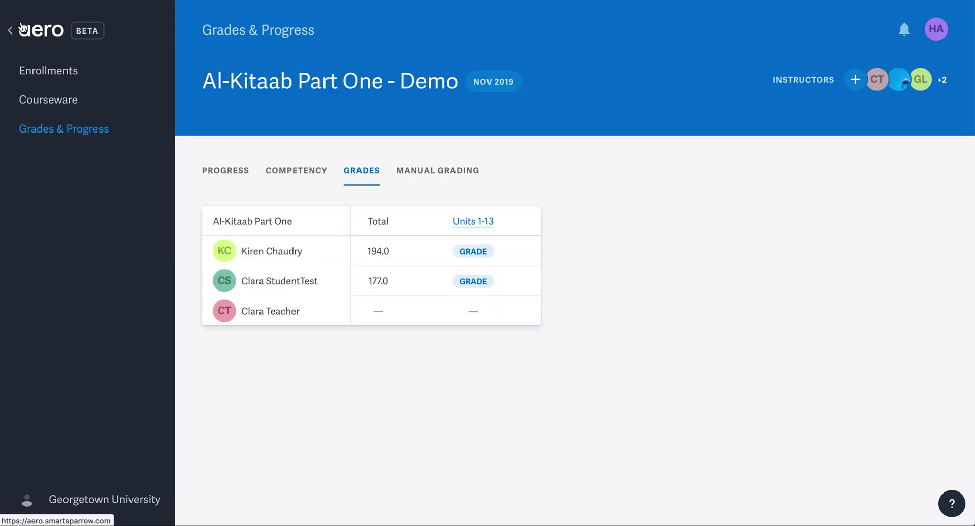